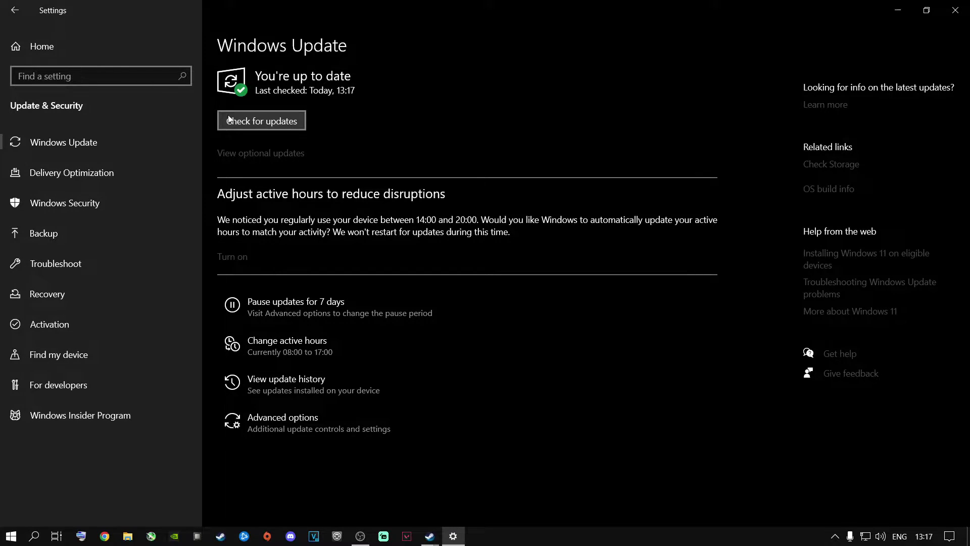
- Open the privacy settings for background apps
left_click(51, 47)
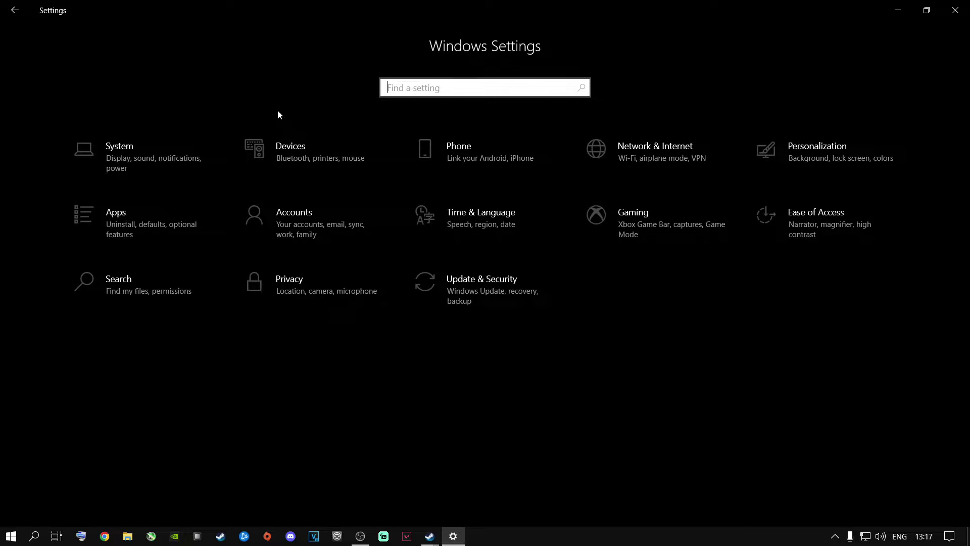
left_click(288, 295)
scroll(84, 247, "down", 10)
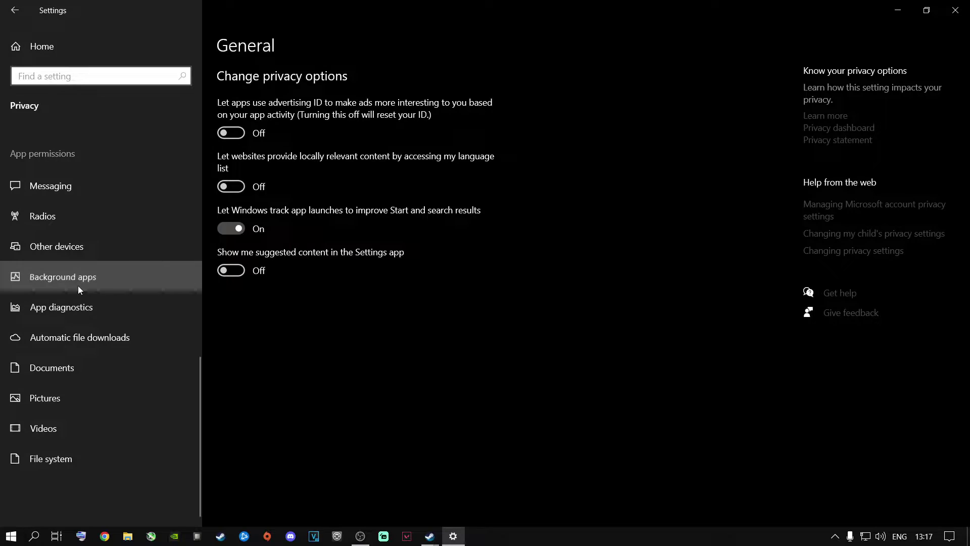
left_click(78, 285)
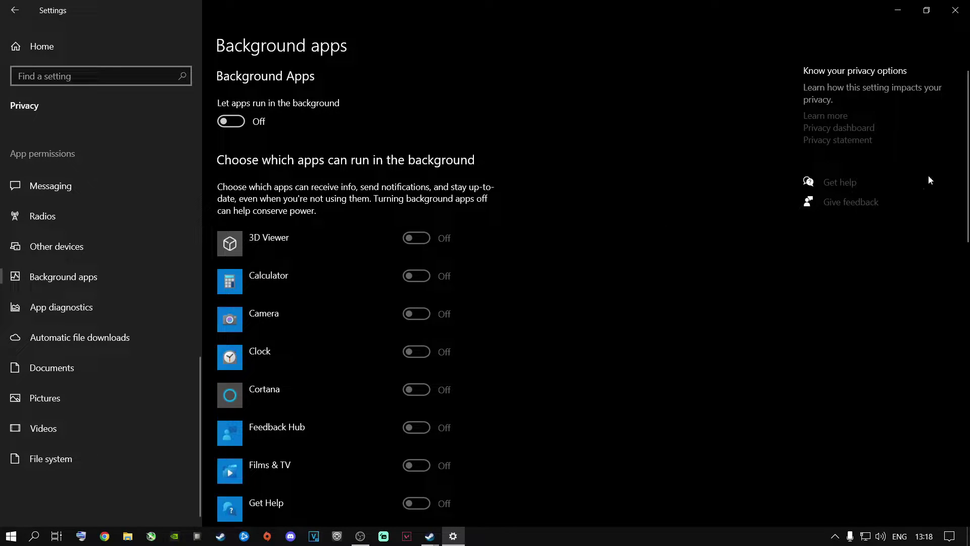
mouse_move(962, 172)
left_mouse_down()
mouse_move(942, 453)
mouse_move(949, 167)
left_mouse_up()
- Allow apps to run in the background, look through the app list, and switch the permission off again
left_click(233, 121)
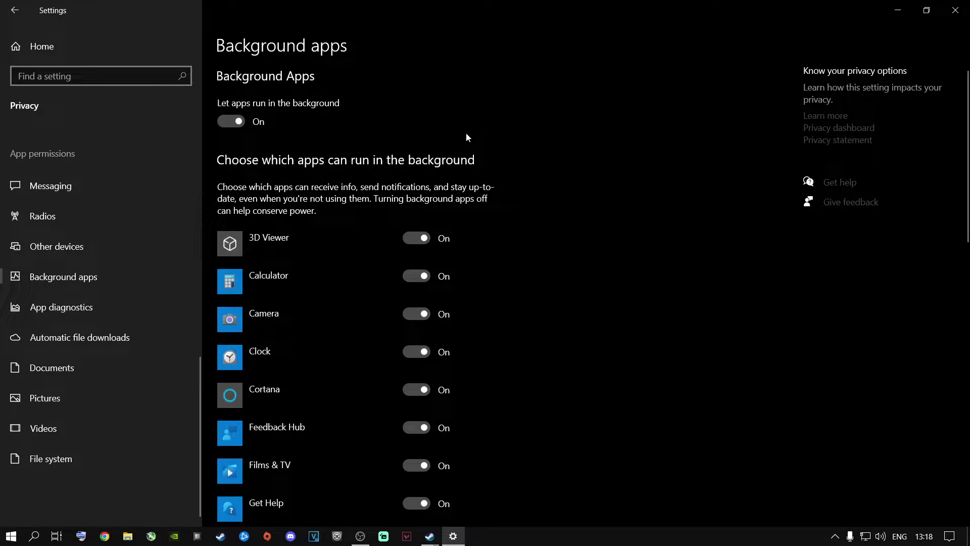
left_click_drag(965, 169, 934, 465)
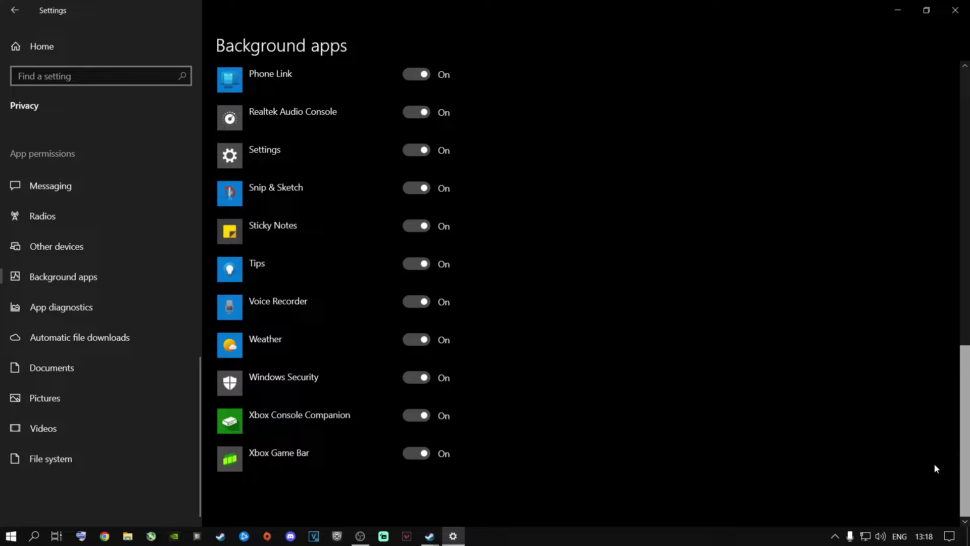
left_click_drag(958, 445, 955, 157)
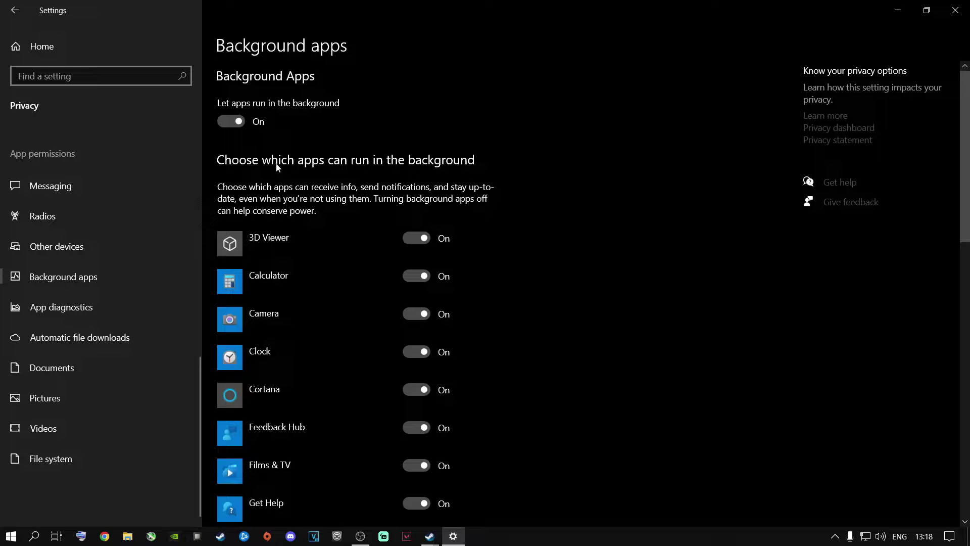
left_click(231, 124)
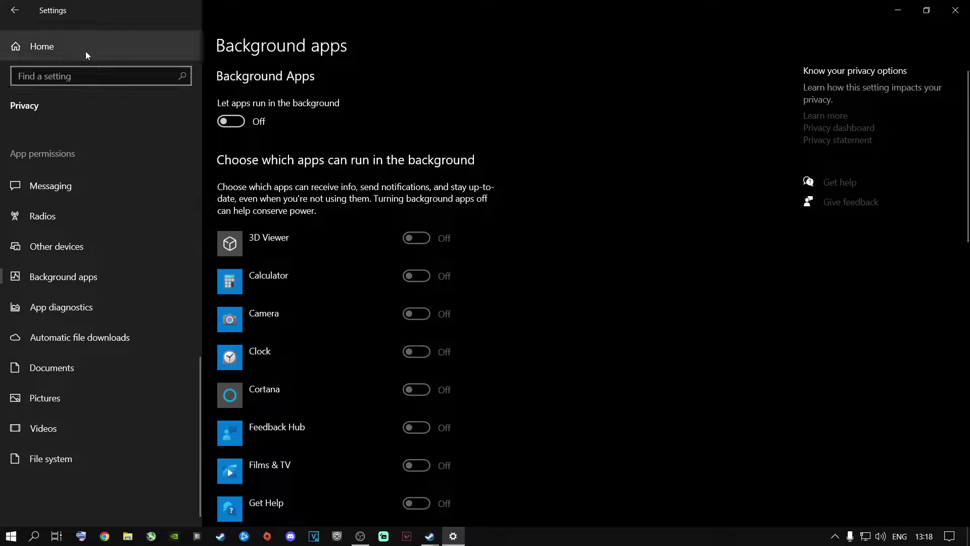
- Open the Game Mode settings under Gaming and switch Game Mode off and back on
left_click(57, 46)
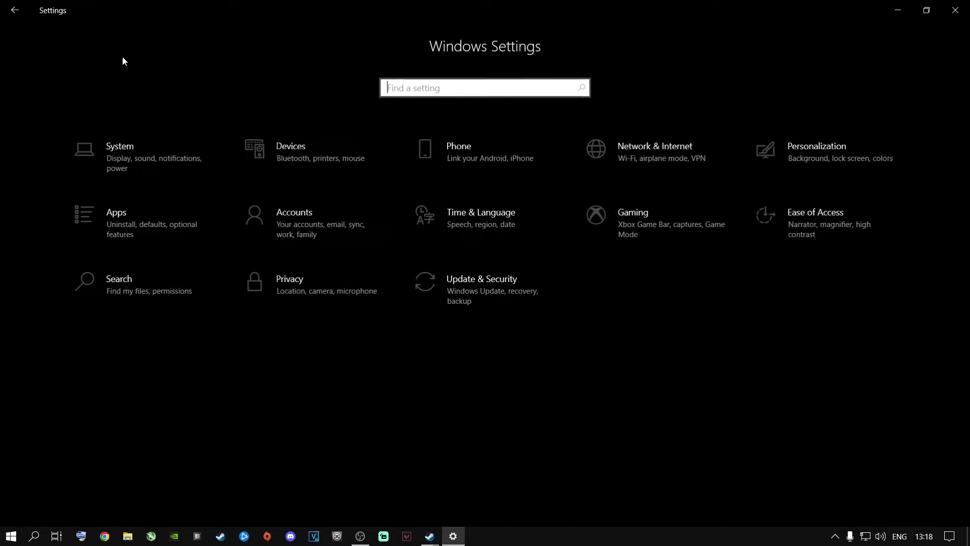
left_click(619, 227)
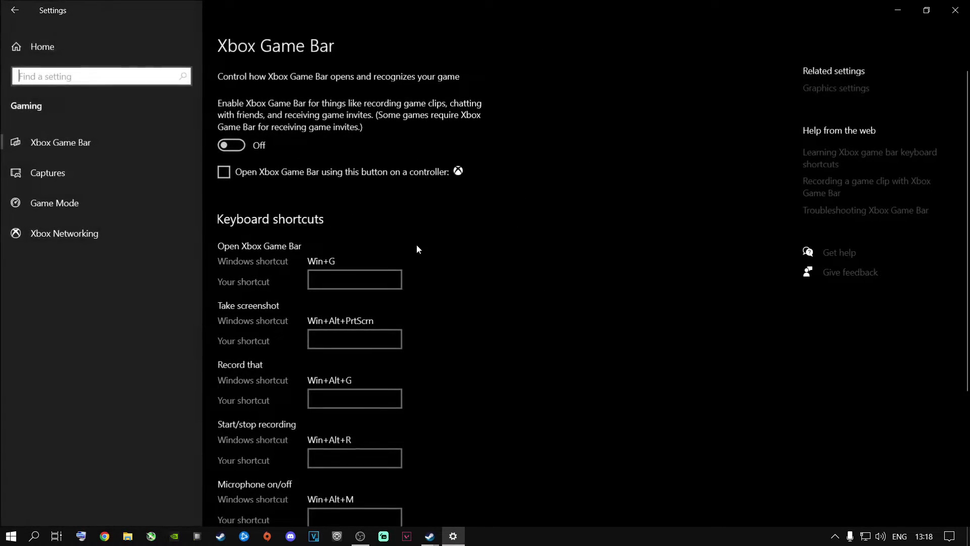
left_click(29, 195)
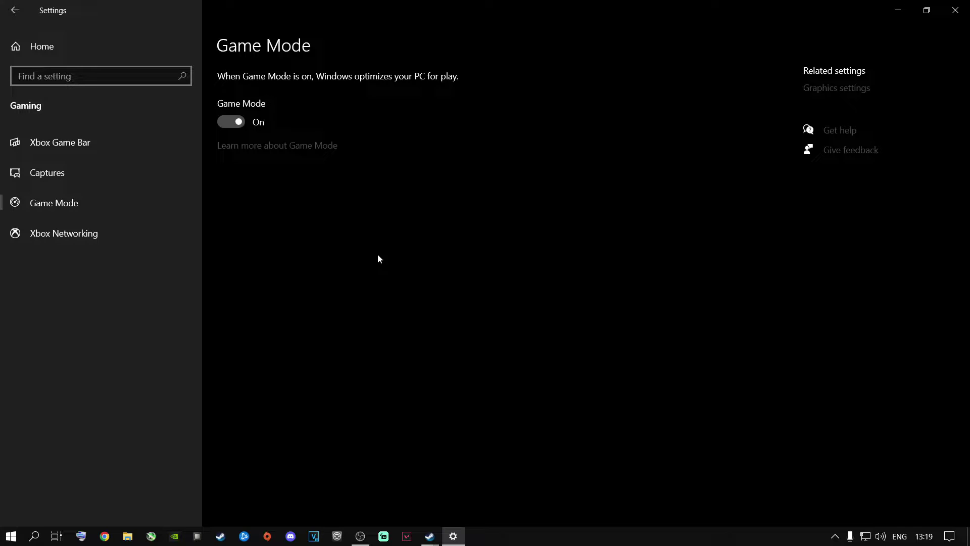
left_click(234, 124)
left_click(243, 122)
- Set the graphics preference of Marvel's Spider-Man Remastered to High performance in Graphics settings, save it and close Settings
left_click(831, 88)
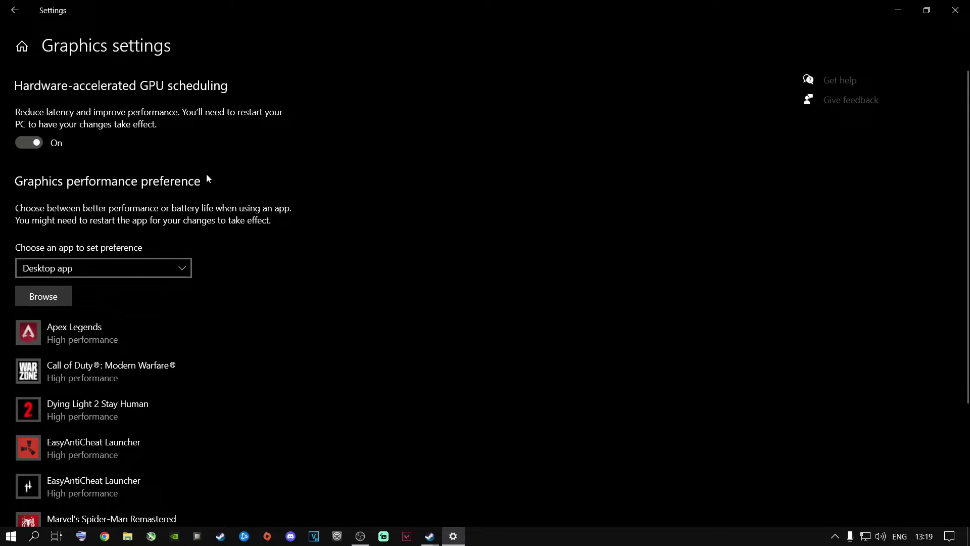
scroll(129, 444, "down", 3)
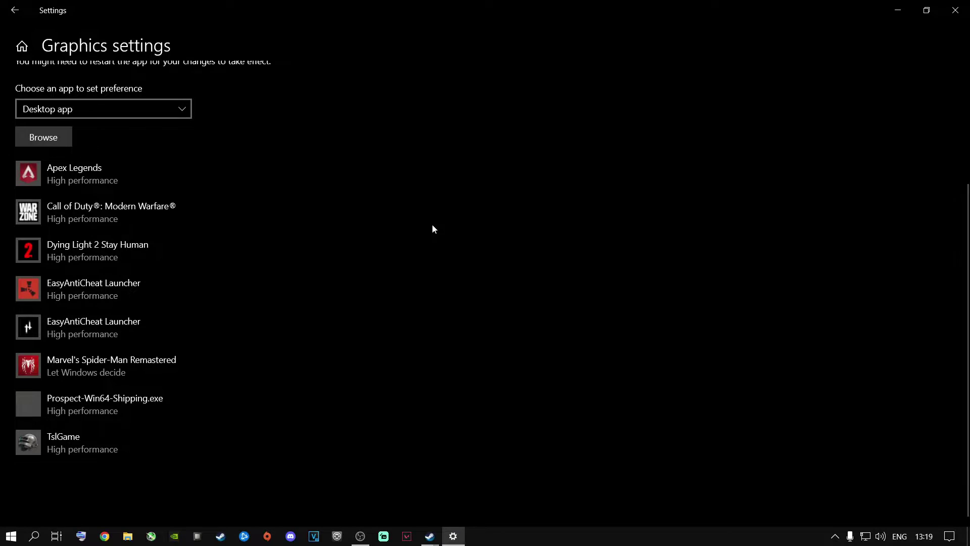
left_click(124, 372)
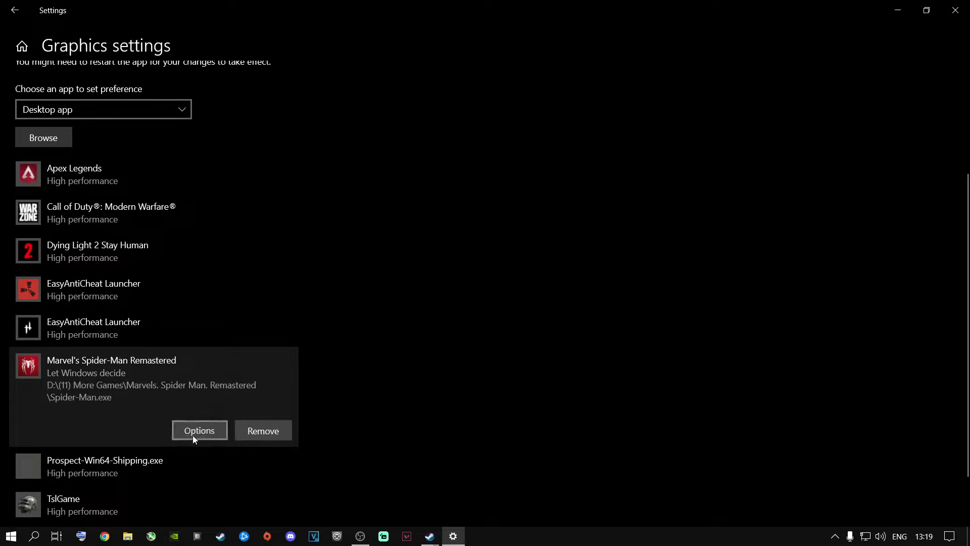
left_click(192, 433)
left_click(383, 291)
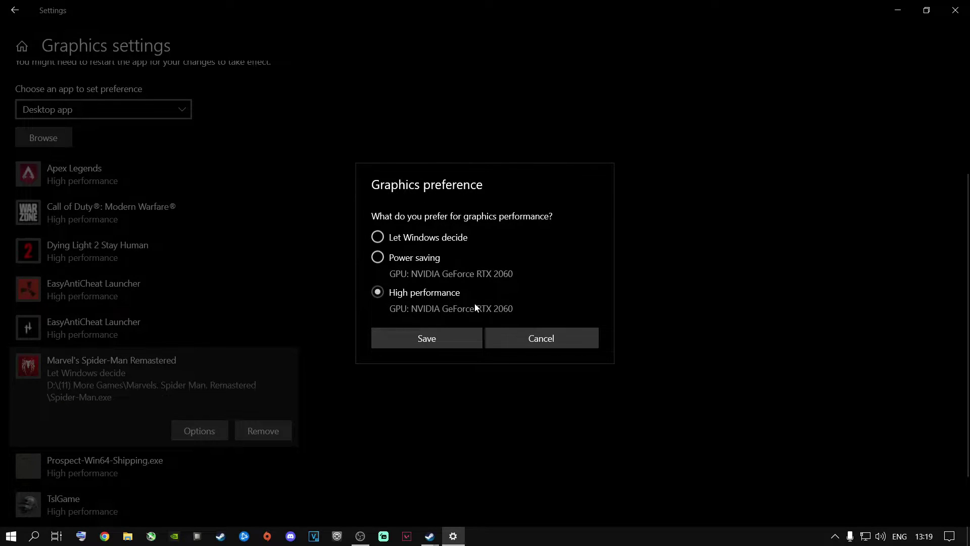
left_click(427, 336)
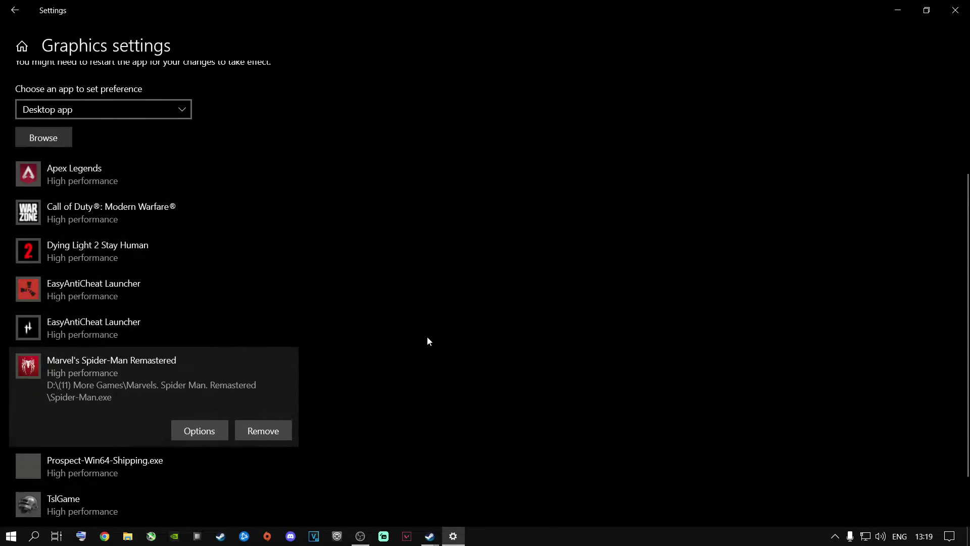
left_click(955, 10)
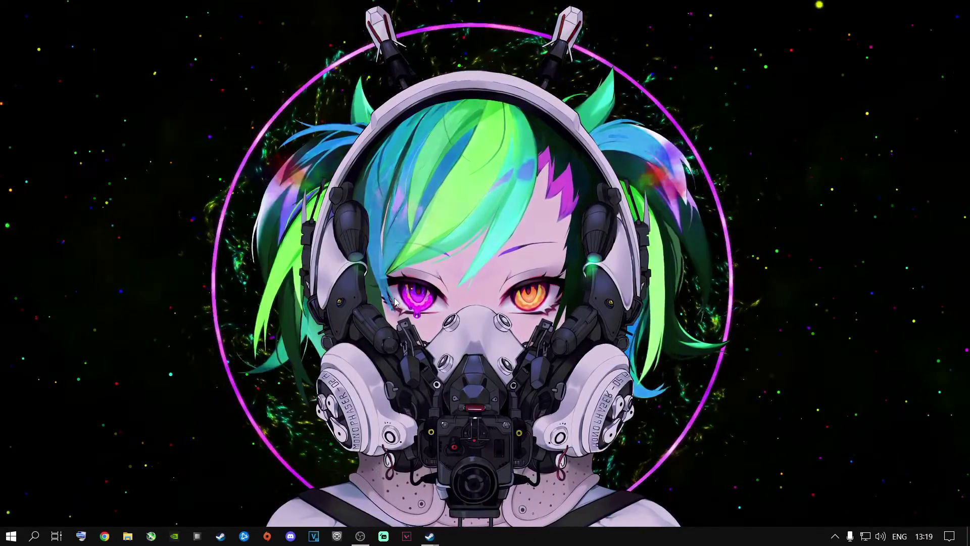
- Open NVIDIA Control Panel and review the full list of global settings under Manage 3D Settings
right_click(413, 292)
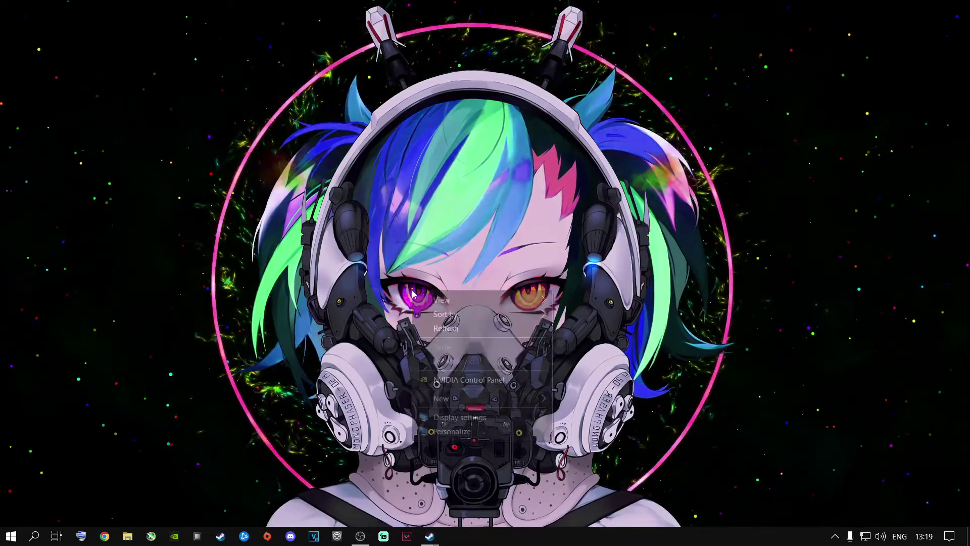
left_click(444, 379)
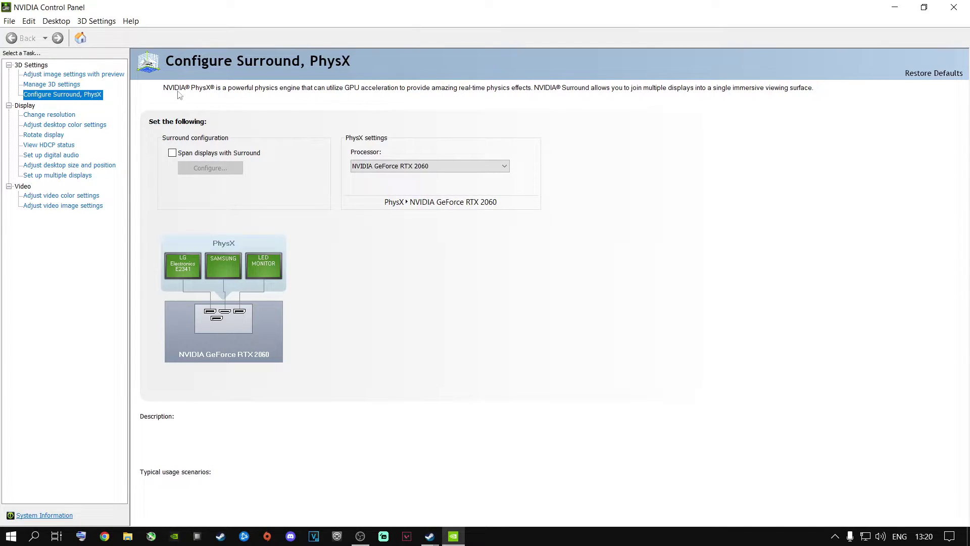
left_click(66, 74)
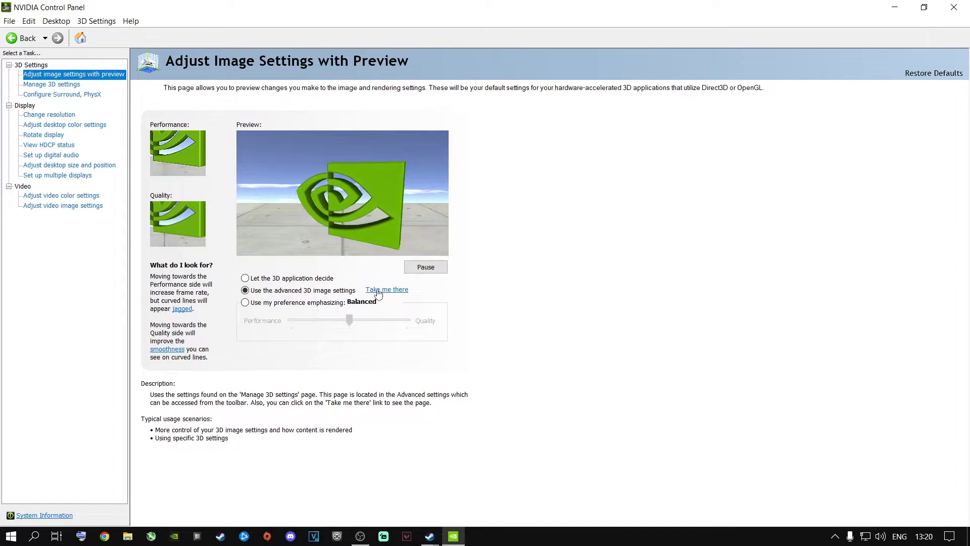
left_click(52, 83)
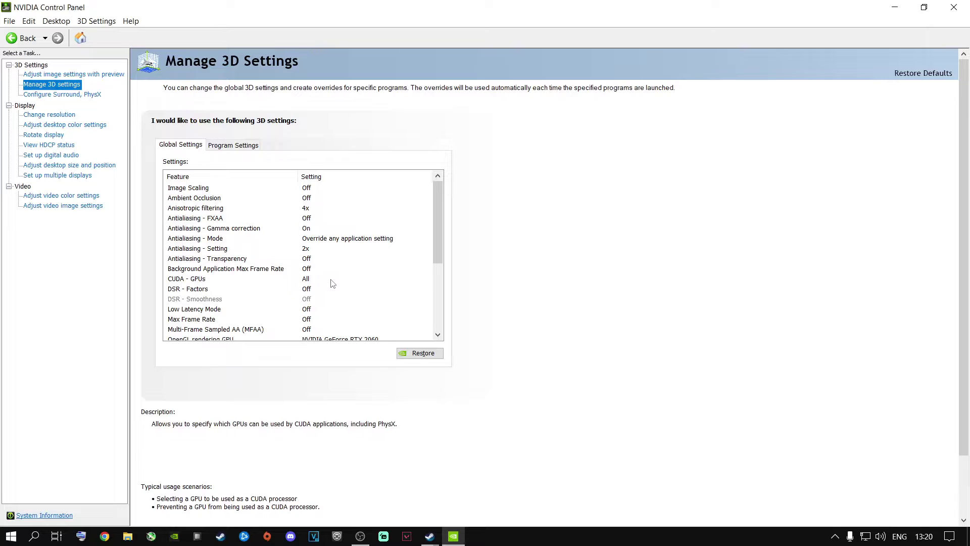
left_click_drag(441, 206, 433, 279)
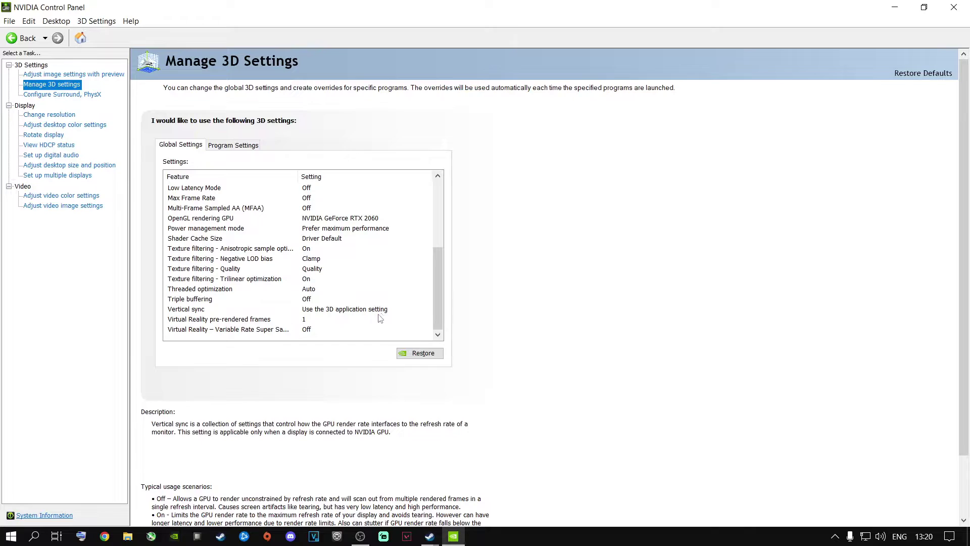
left_click_drag(435, 303, 444, 222)
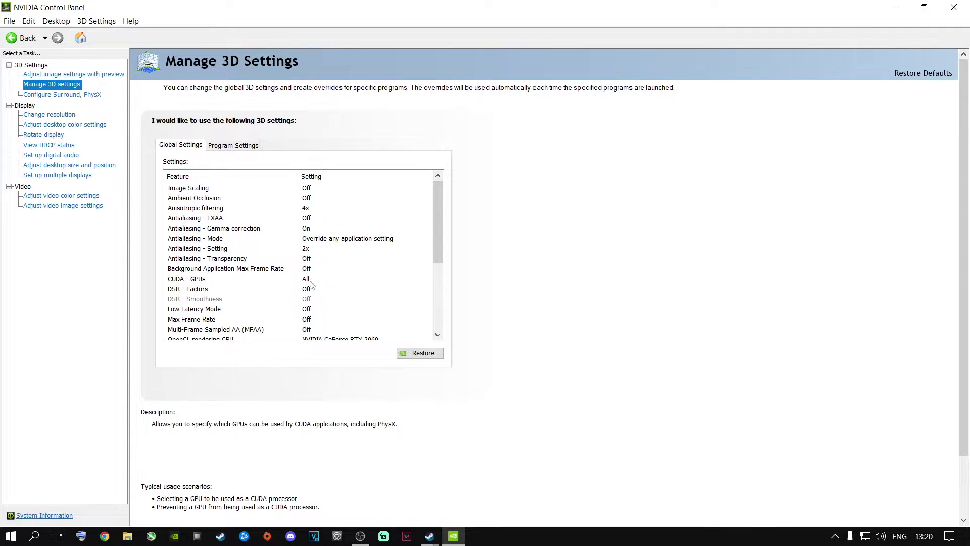
- Confirm NVIDIA GeForce RTX 2060 as the GPU for CUDA in the global 3D settings and apply
left_click(197, 281)
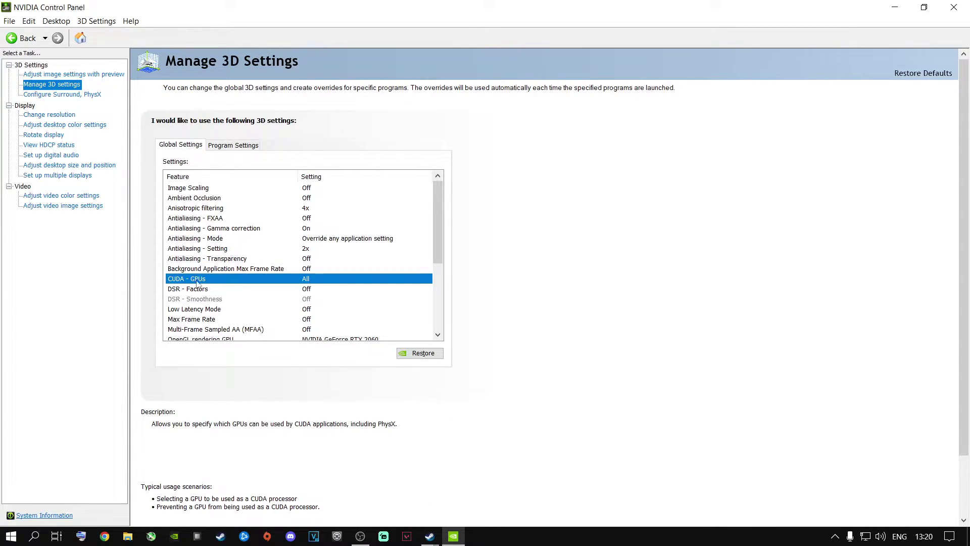
left_click(339, 279)
left_click(341, 279)
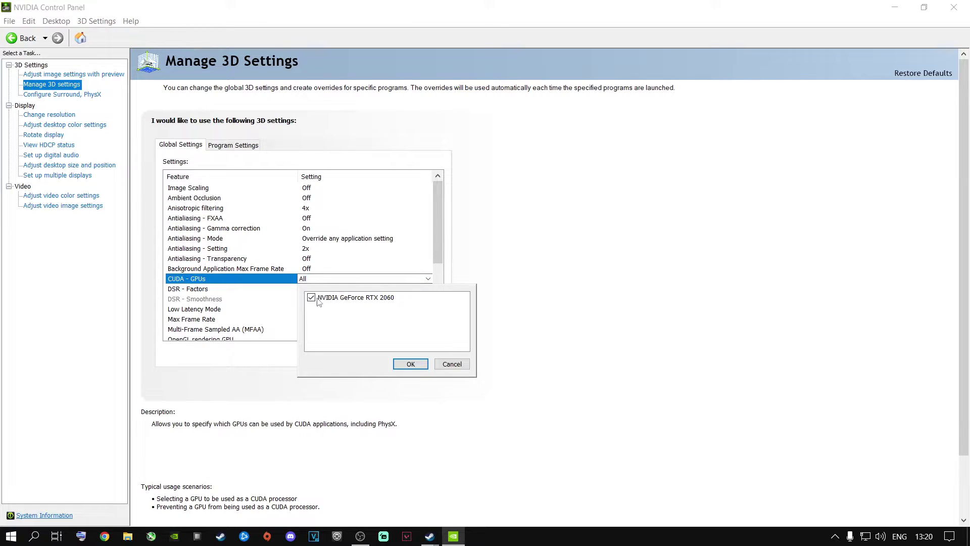
left_click(411, 364)
left_click(872, 511)
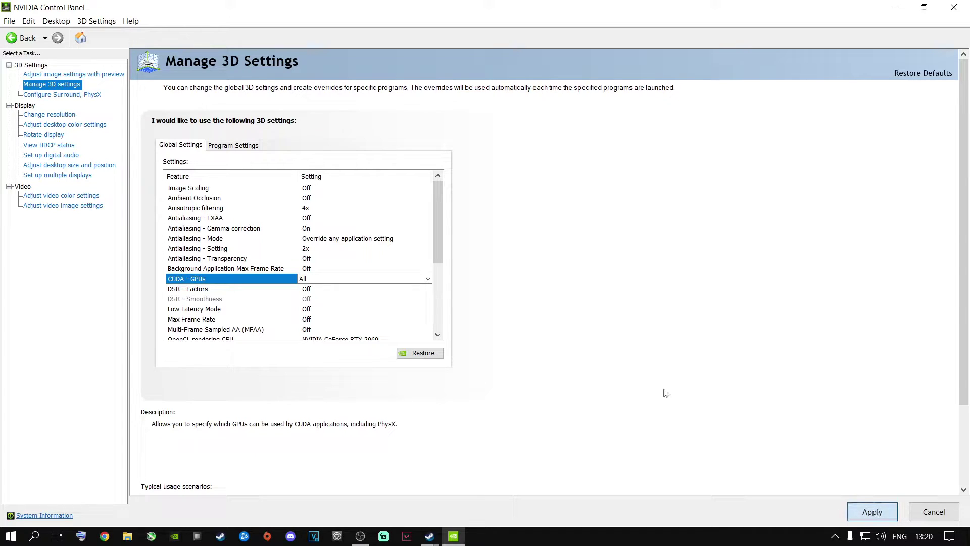
- Set the PhysX processor to NVIDIA GeForce RTX 2060 and apply the change
left_click(66, 96)
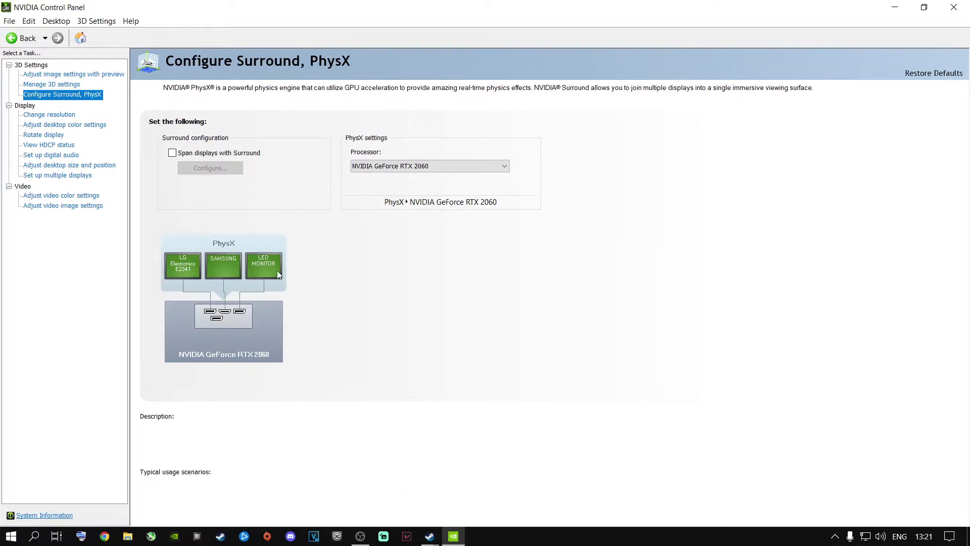
left_click(419, 166)
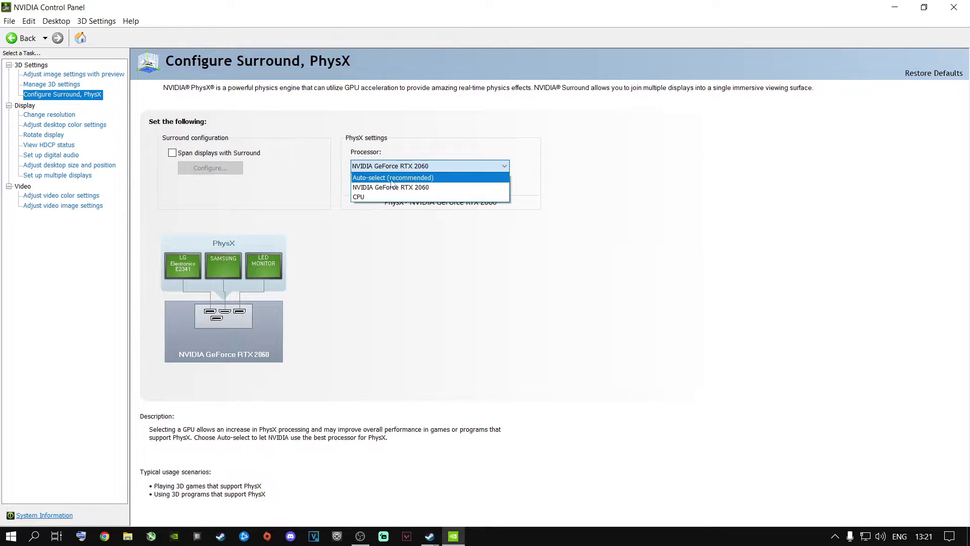
left_click(381, 178)
left_click(387, 167)
left_click(370, 198)
left_click(399, 168)
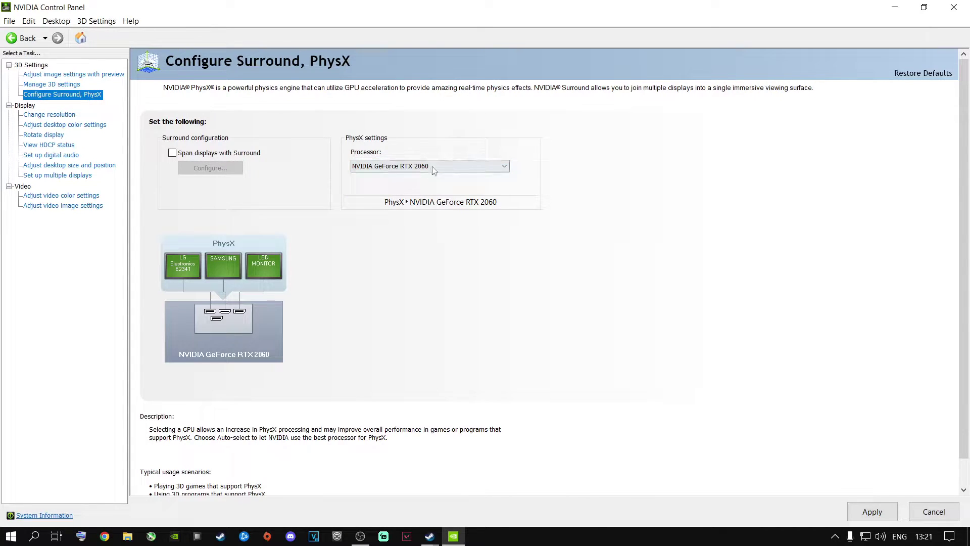
left_click(863, 507)
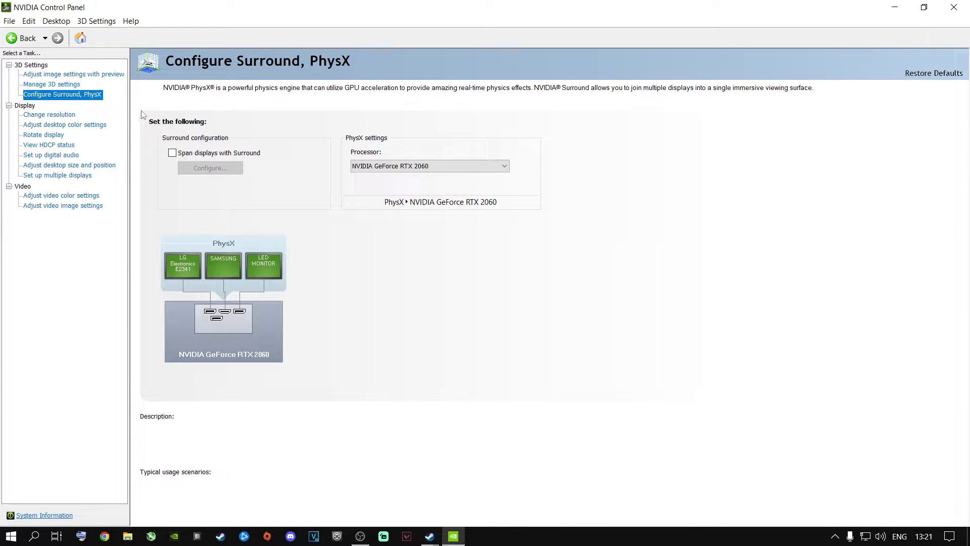
- Set the SAMSUNG display's digital vibrance to 85% using reference image 3, apply it and close the control panel
left_click(53, 124)
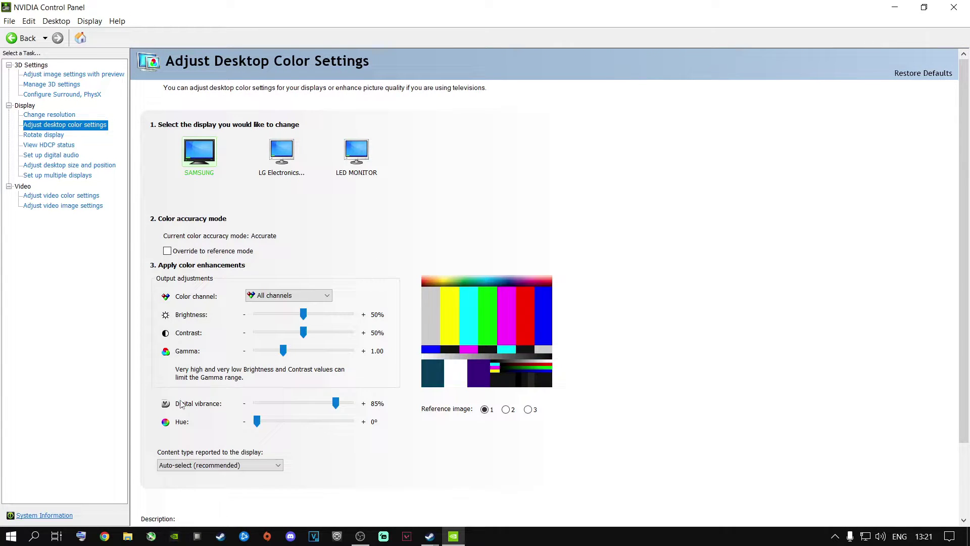
left_click(528, 410)
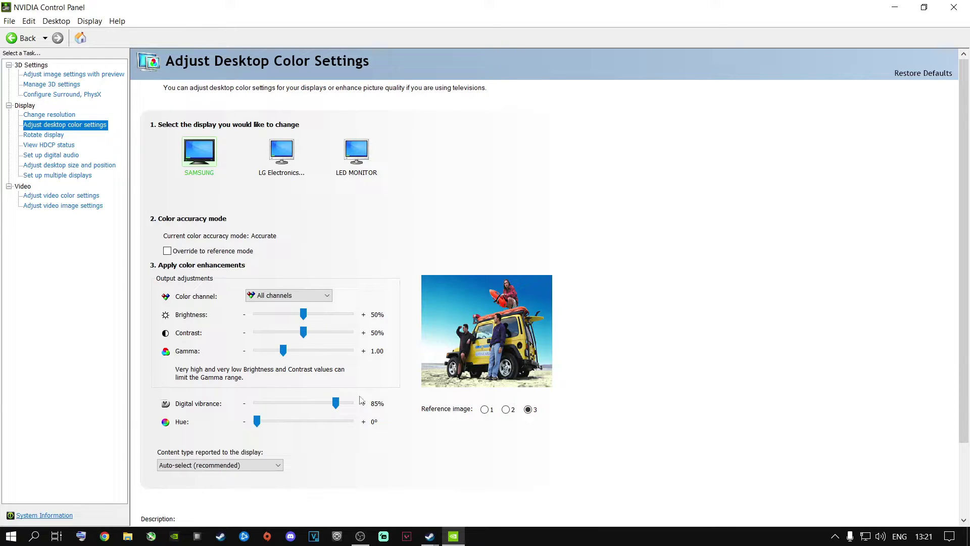
mouse_move(337, 404)
left_mouse_down()
mouse_move(261, 404)
mouse_move(335, 404)
left_mouse_up()
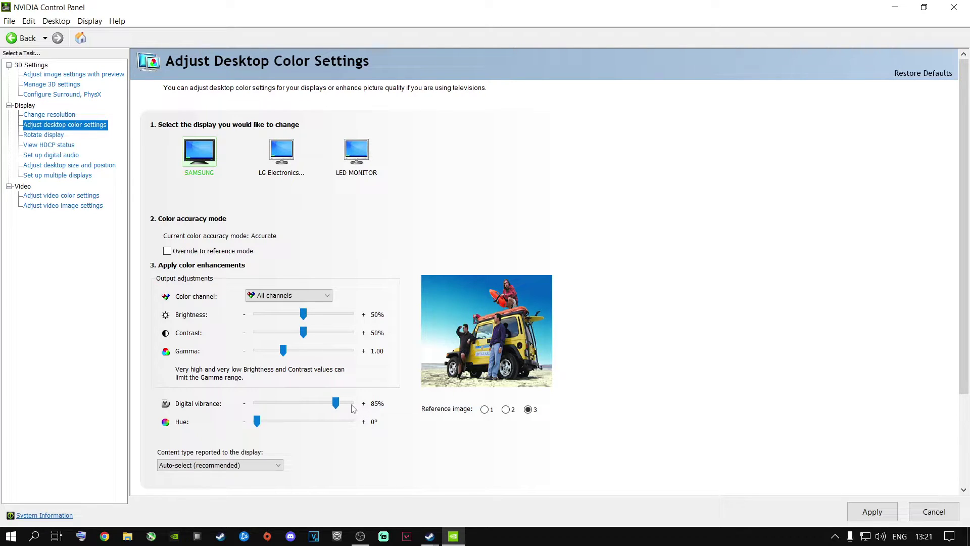
left_click(871, 512)
left_click(953, 7)
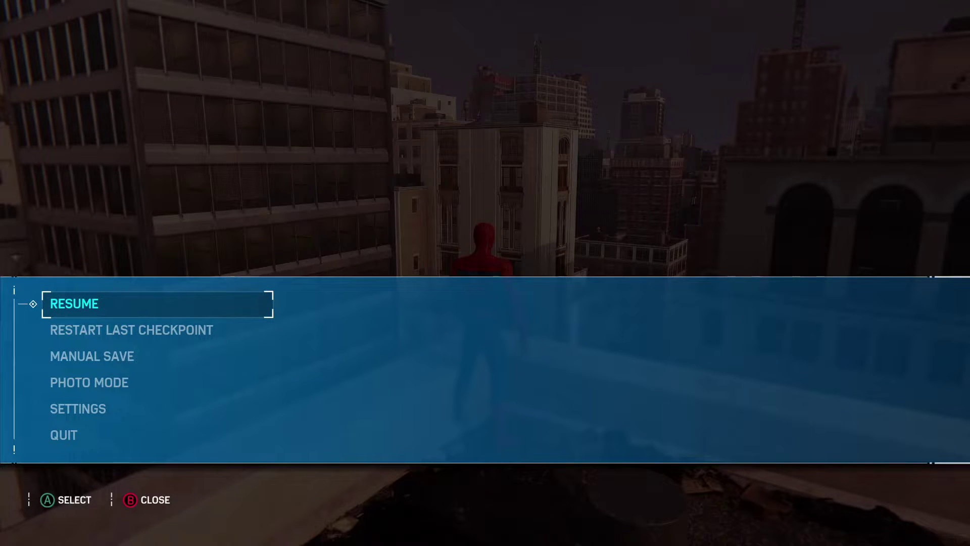
- Open the Display and Graphics settings in the Marvel's Spider-Man Remastered game
key("Down")
key("Down")
key("Down")
key("Down")
key("Return")
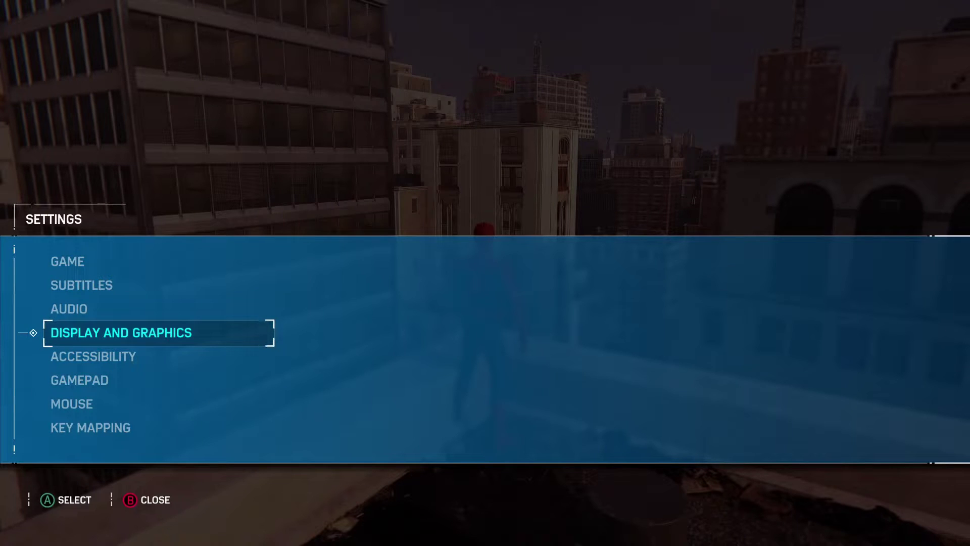
key("Return")
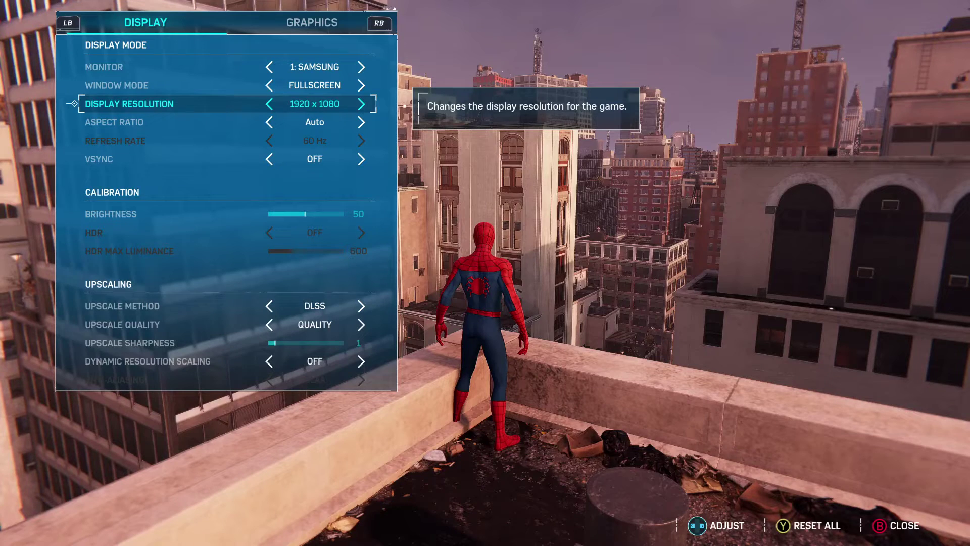
- Review the monitor, window mode, display resolution and aspect ratio settings under Display Mode
key("Up")
key("Up")
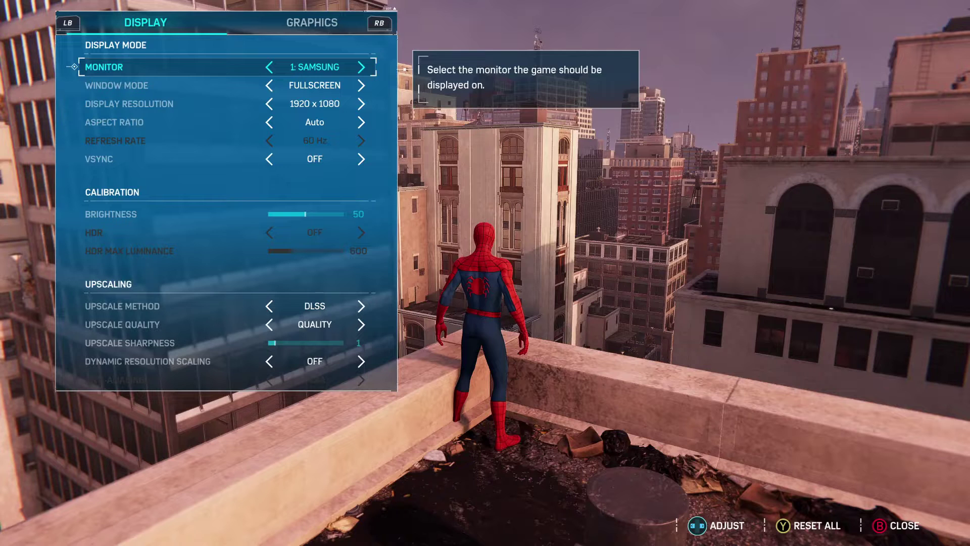
key("Down")
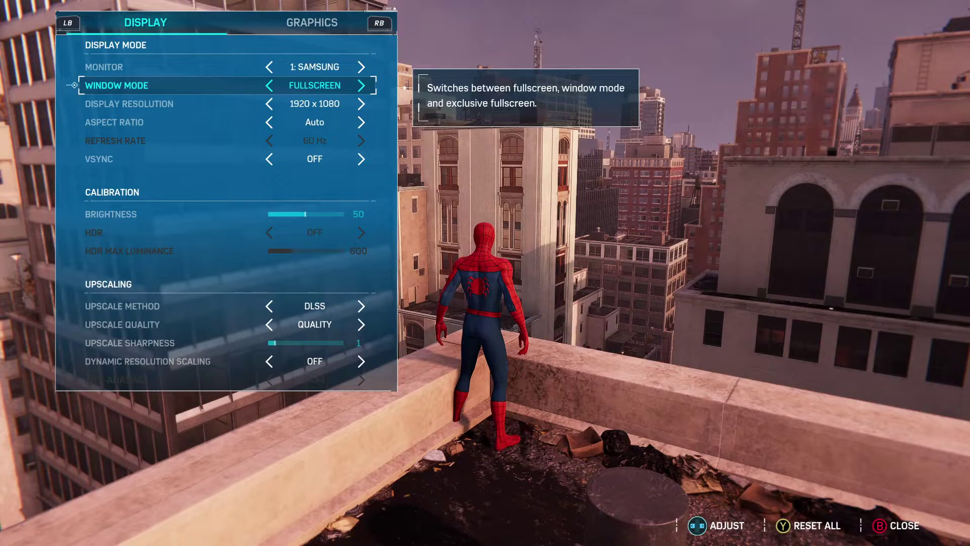
key("Down")
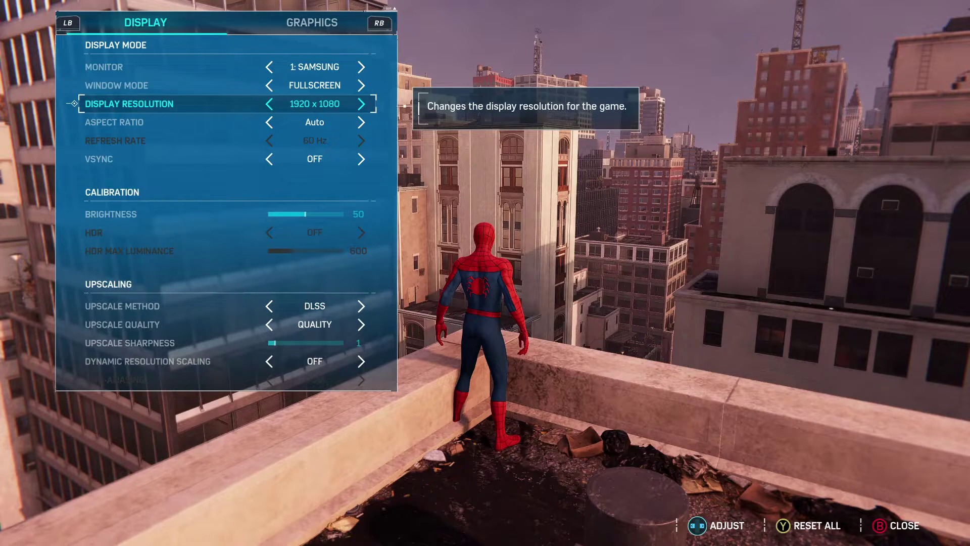
key("Down")
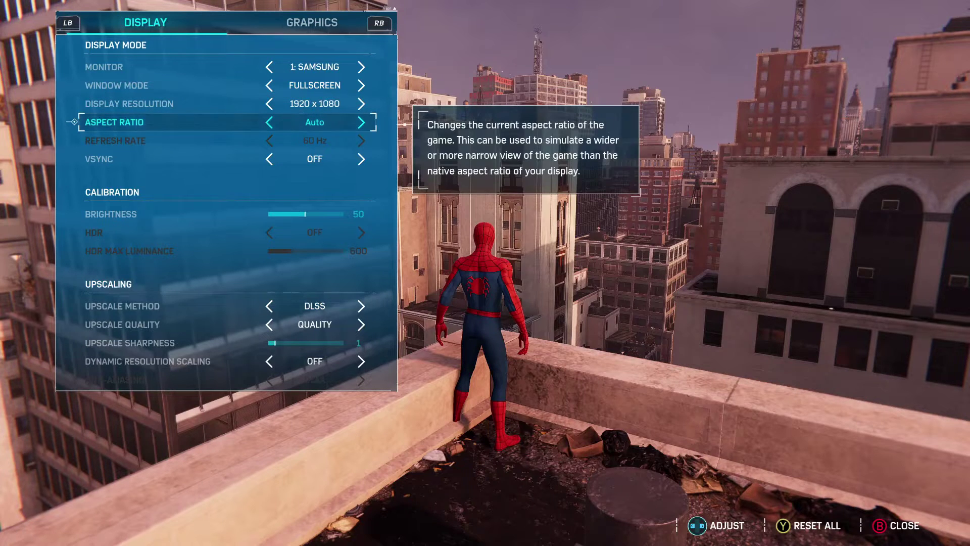
- Switch VSync to ON and set it back to OFF
key("Down")
key("Down")
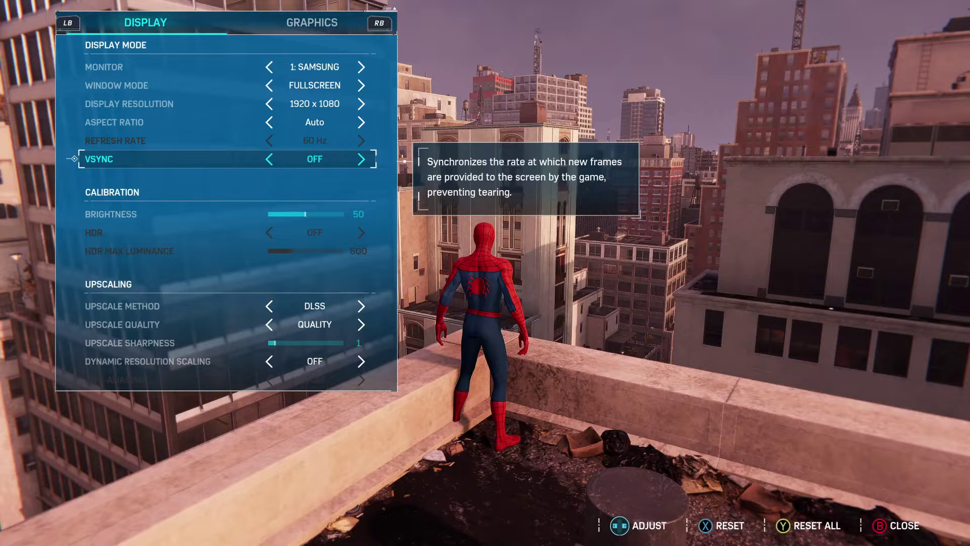
key("Right")
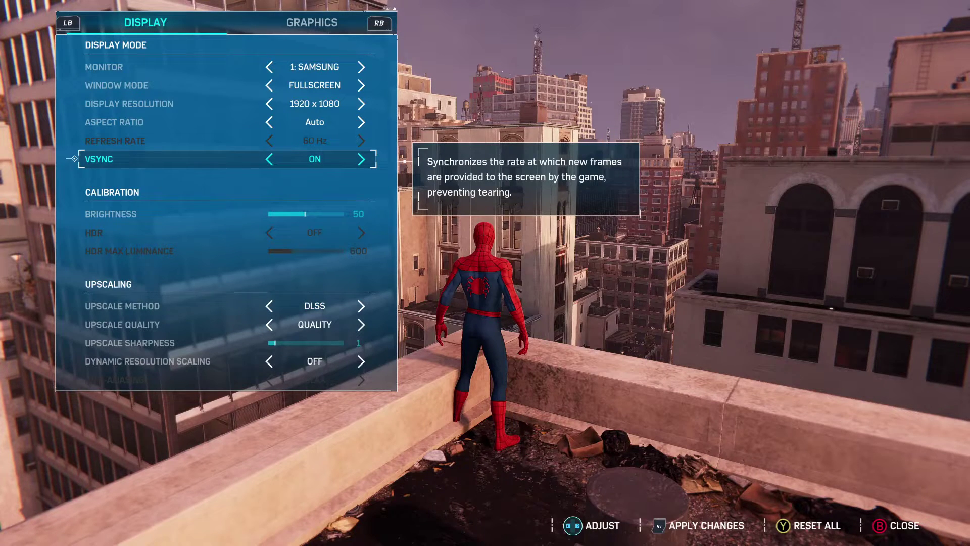
key("Left")
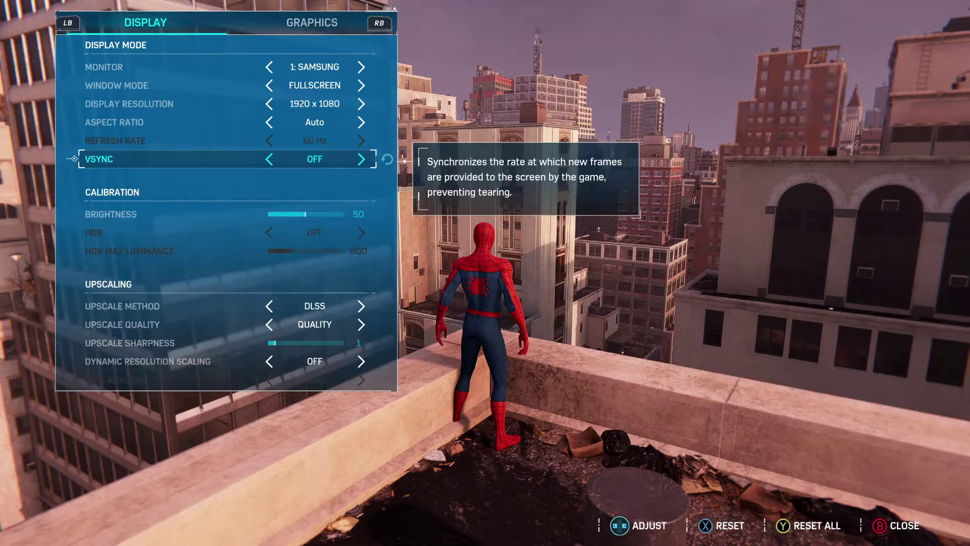
- Review the brightness setting under Calibration and the upscale method setting under Upscaling
key("Down")
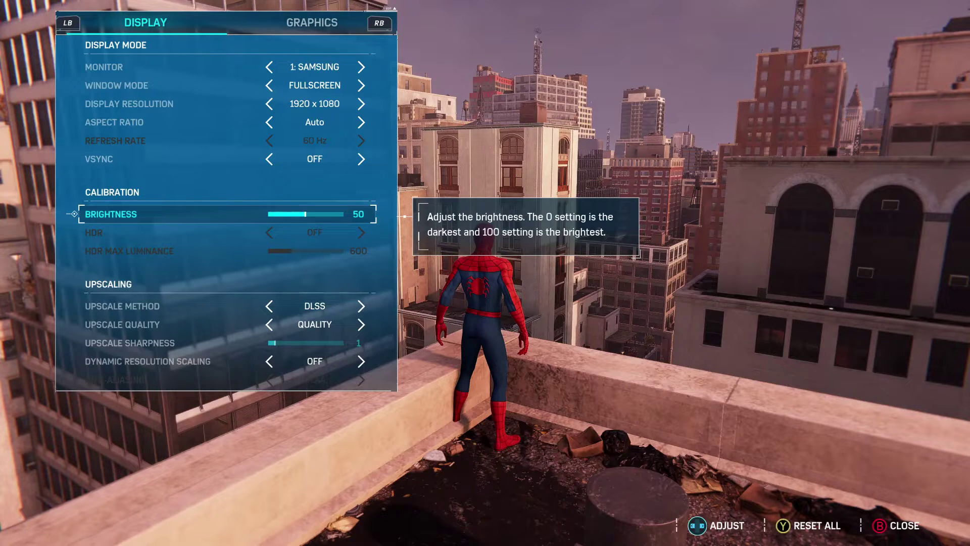
key("Down")
key("Down")
key("Down")
key("Up")
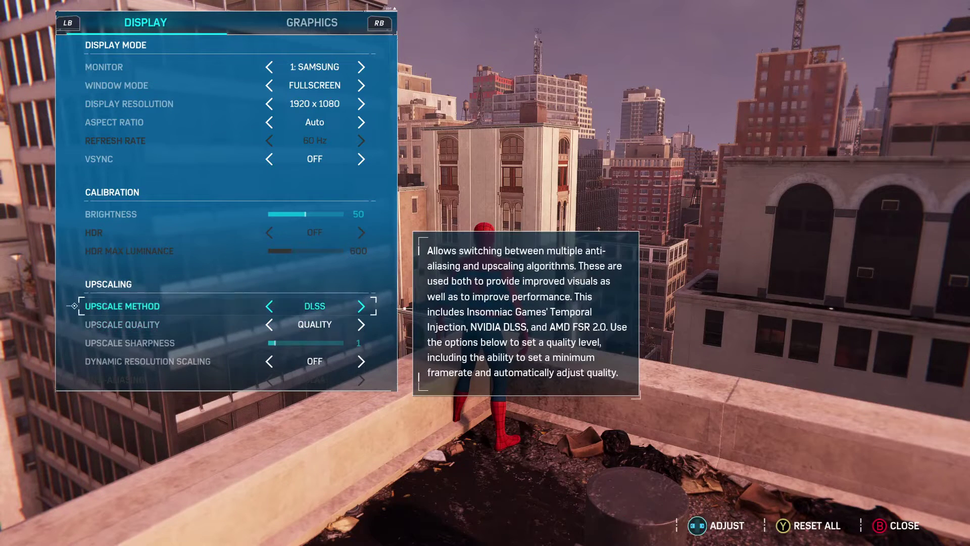